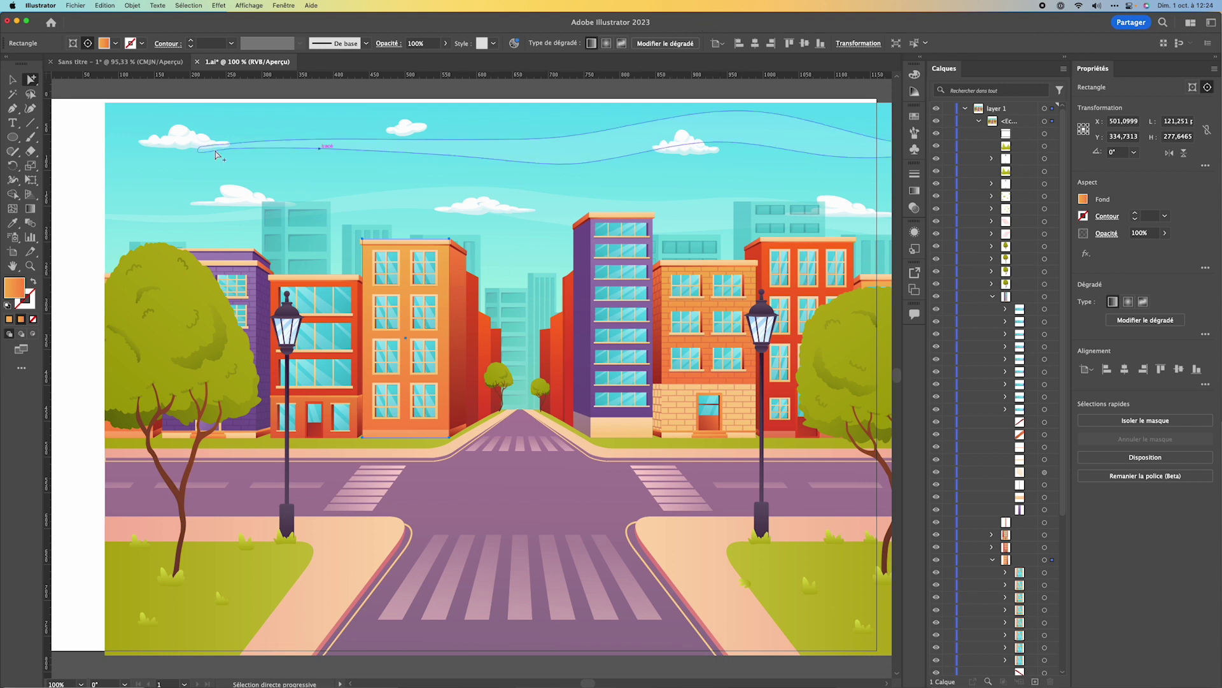
- Select the sky, then the orange building's front rectangle, and collapse a Calques group
left_click(459, 201)
left_click(808, 267)
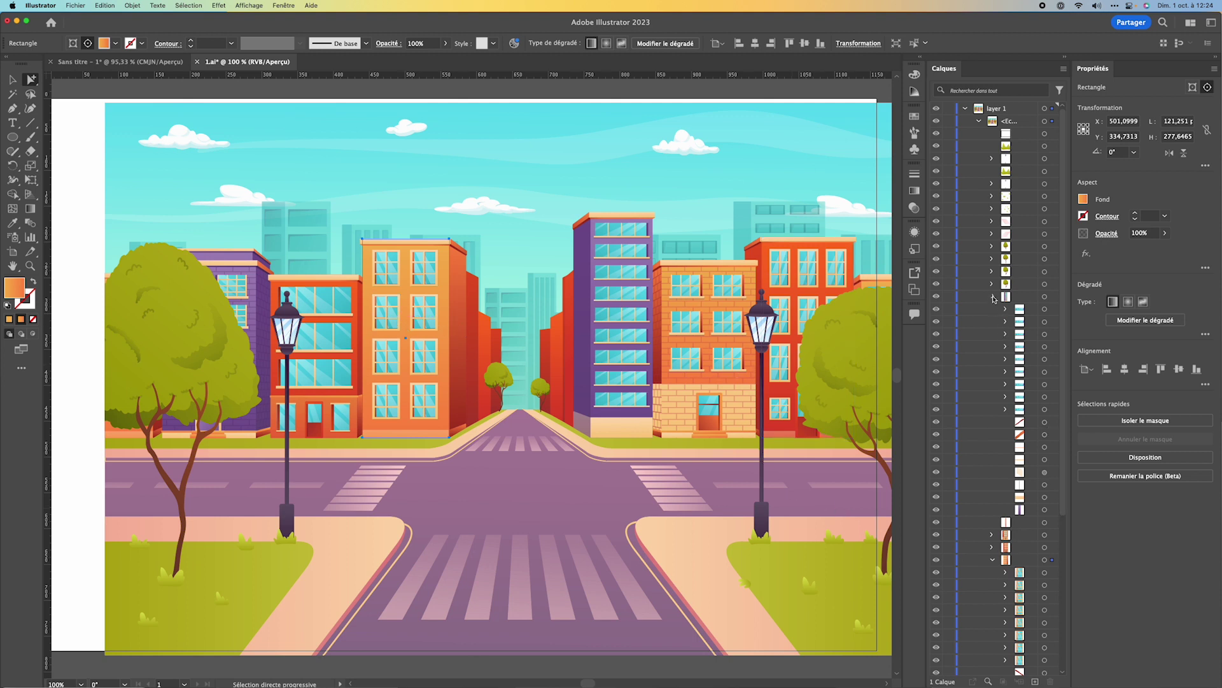
left_click(994, 297)
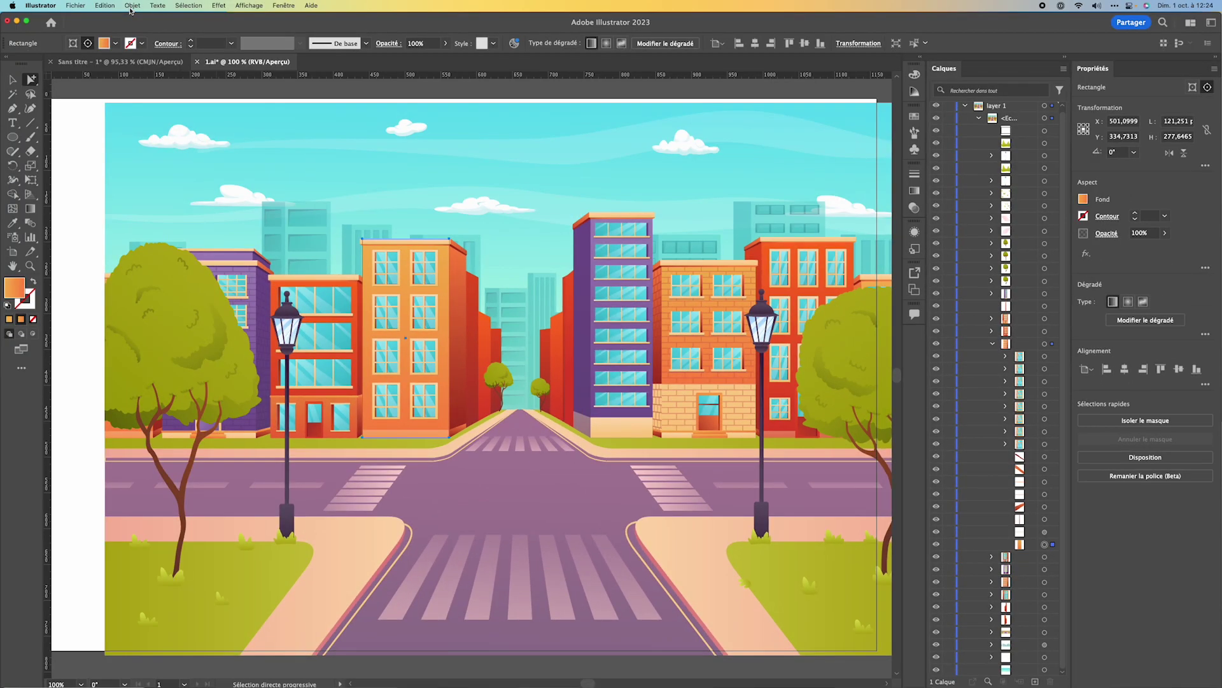
- Lock the selected front rectangle with Objet > Verrouiller > Sélection
left_click(131, 6)
mouse_move(57, 107)
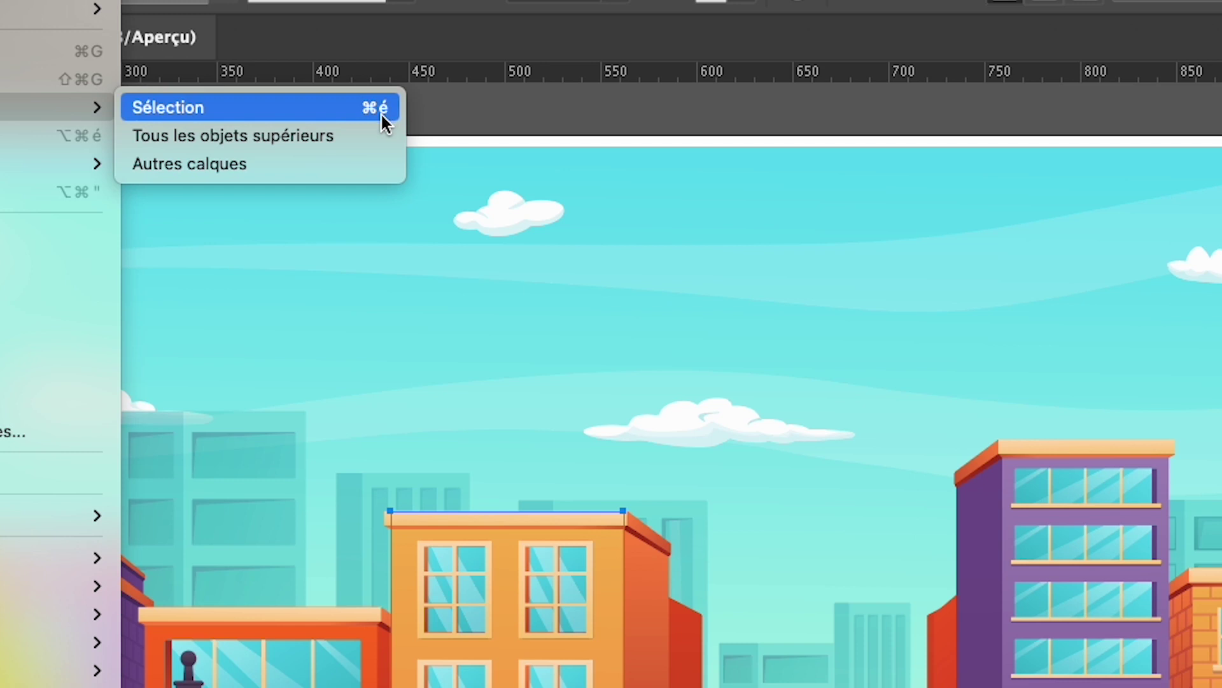
left_click(380, 112)
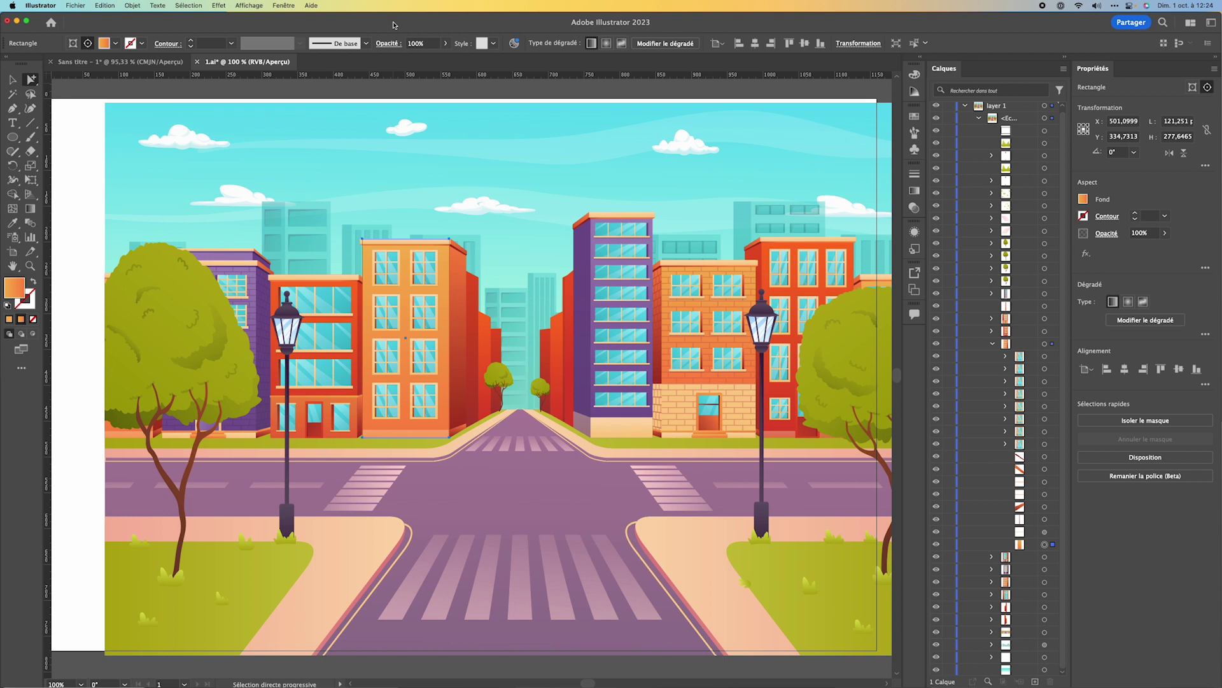
key("ctrl+2")
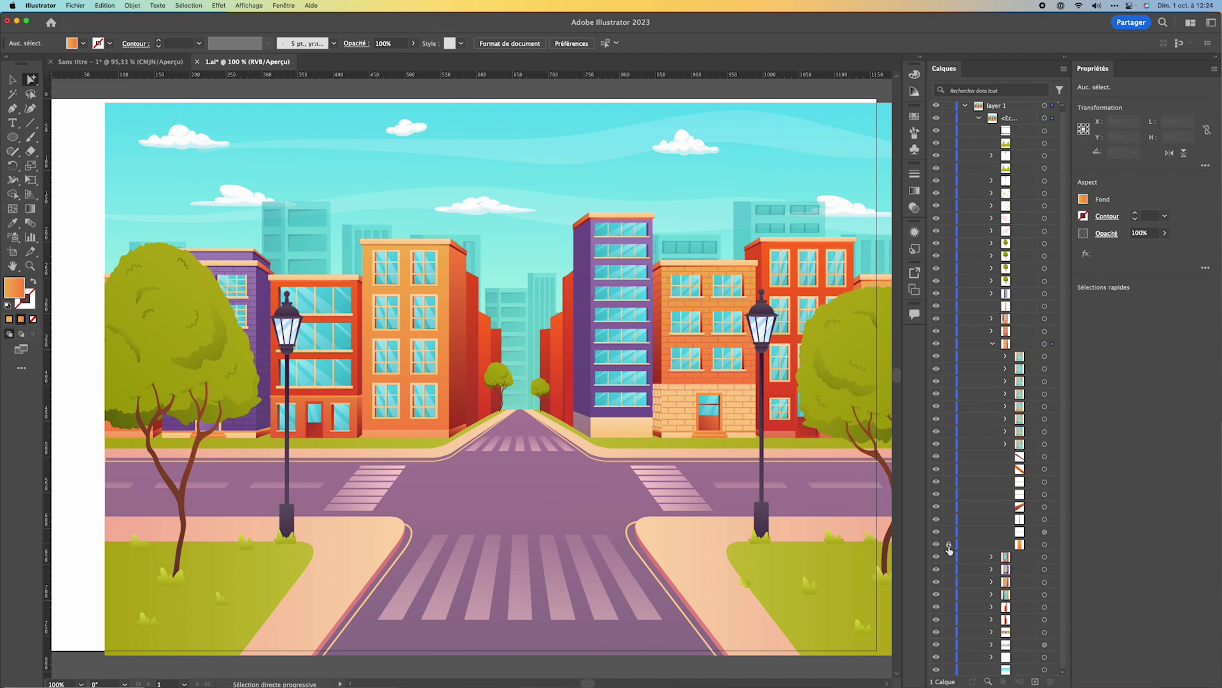
left_click(948, 546)
left_click(440, 319)
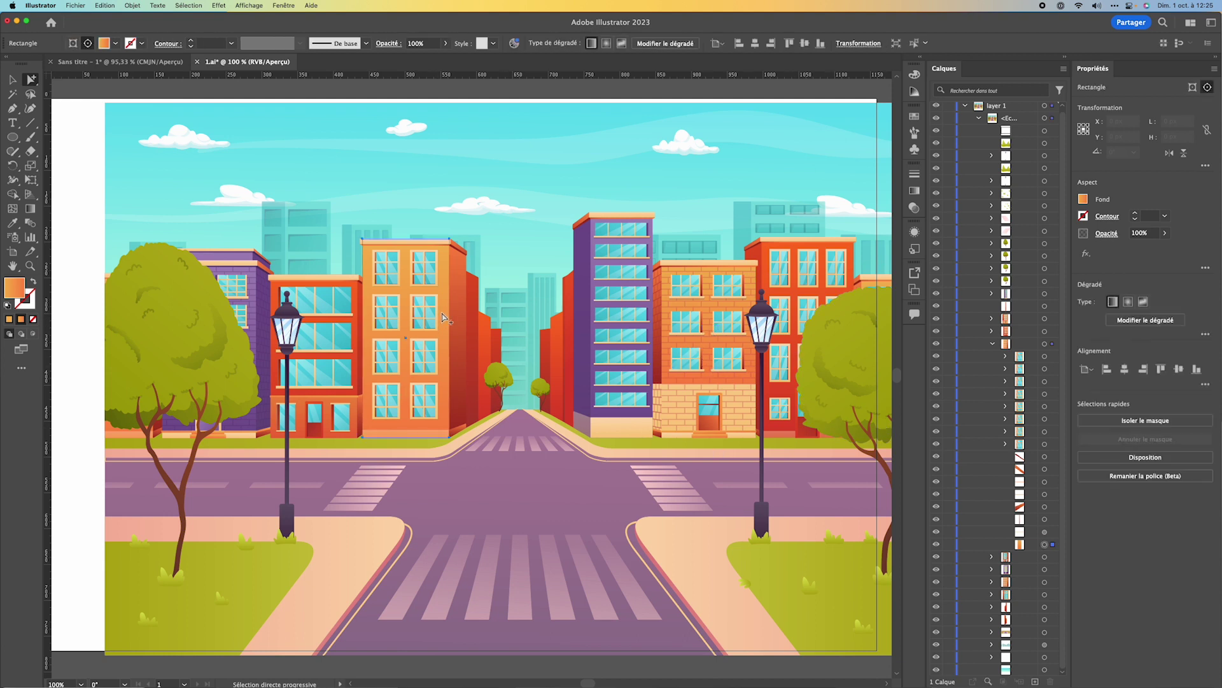
key("super")
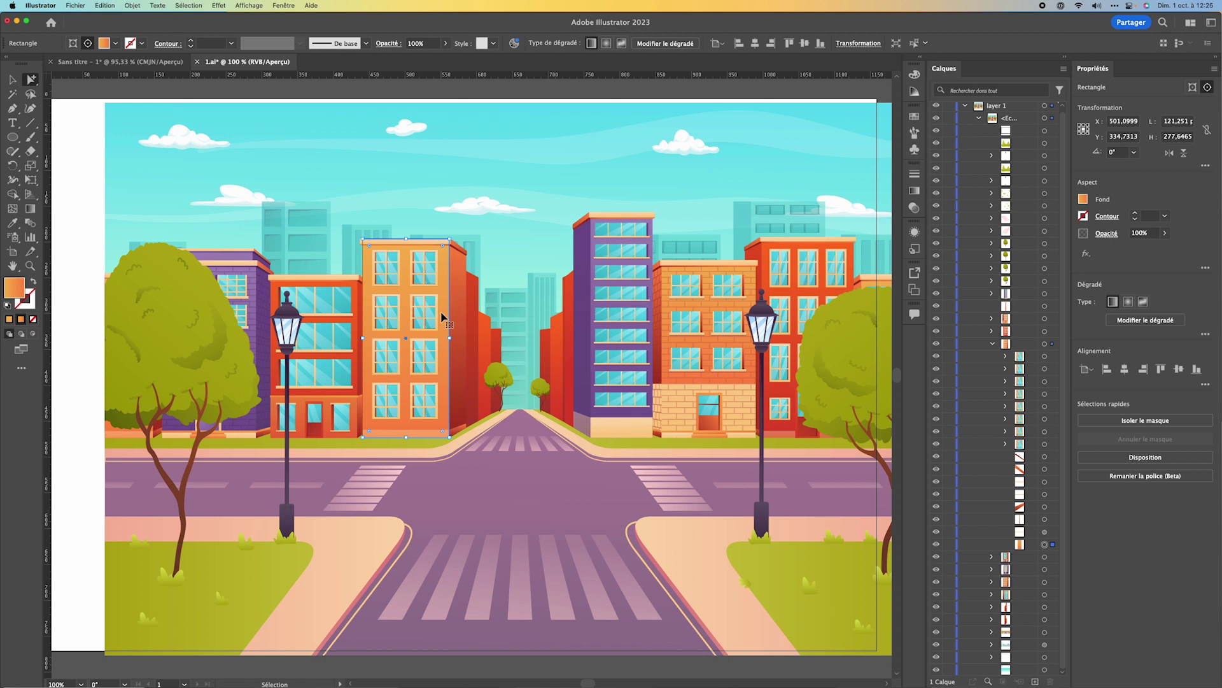
key("super+2")
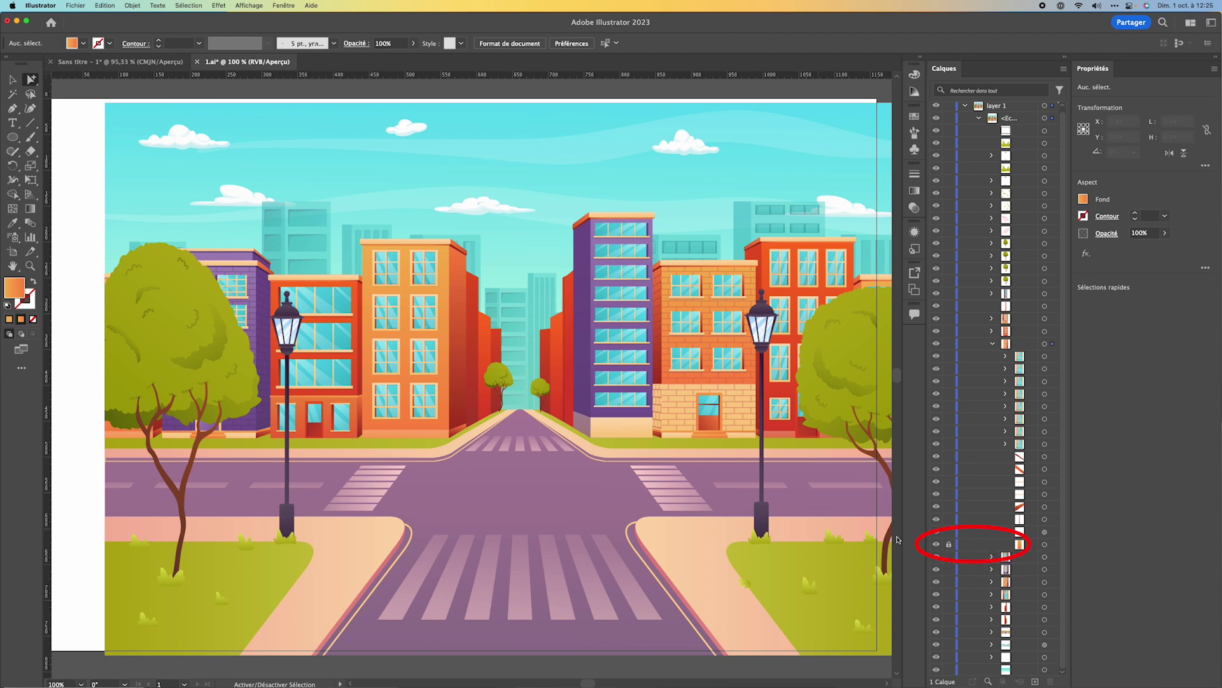
- Unlock all artwork with Objet > Tout déverrouiller
left_click(132, 5)
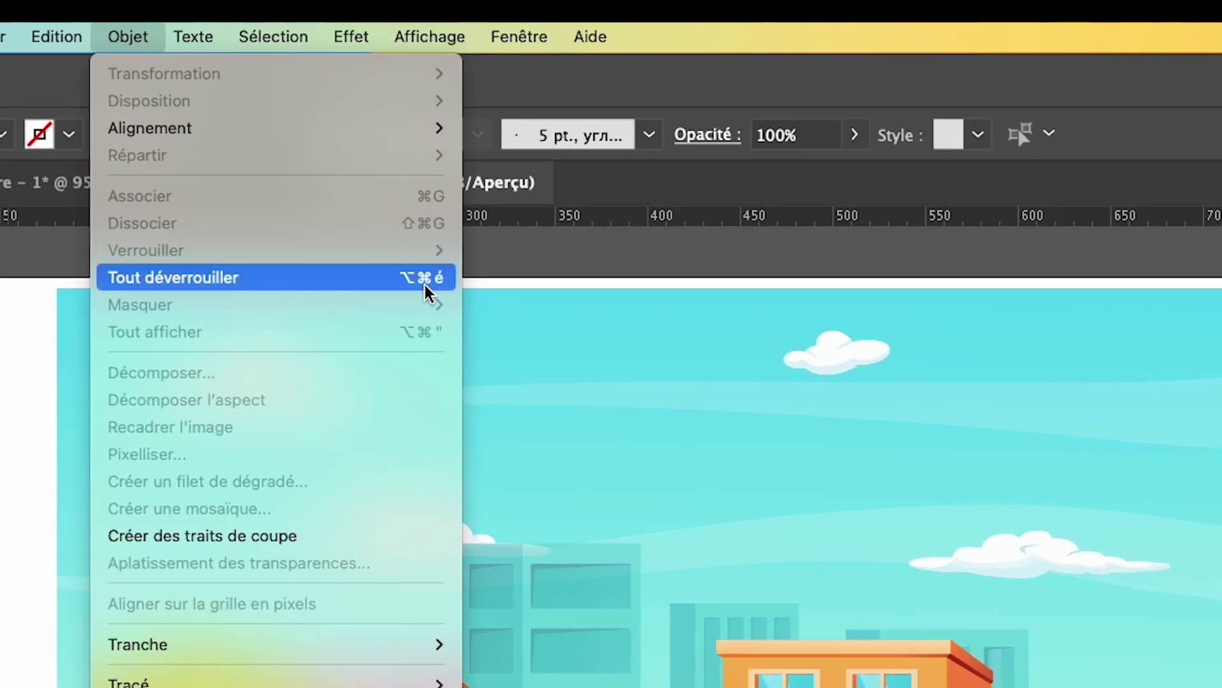
left_click(618, 75)
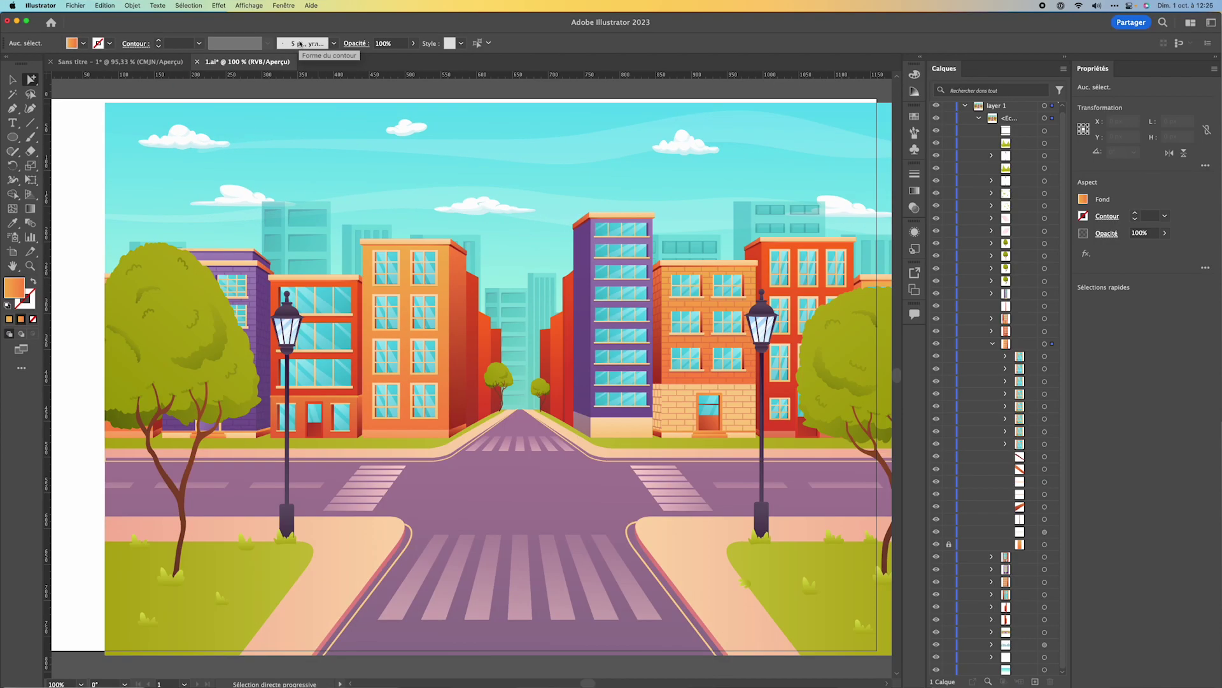
key("super+alt+2")
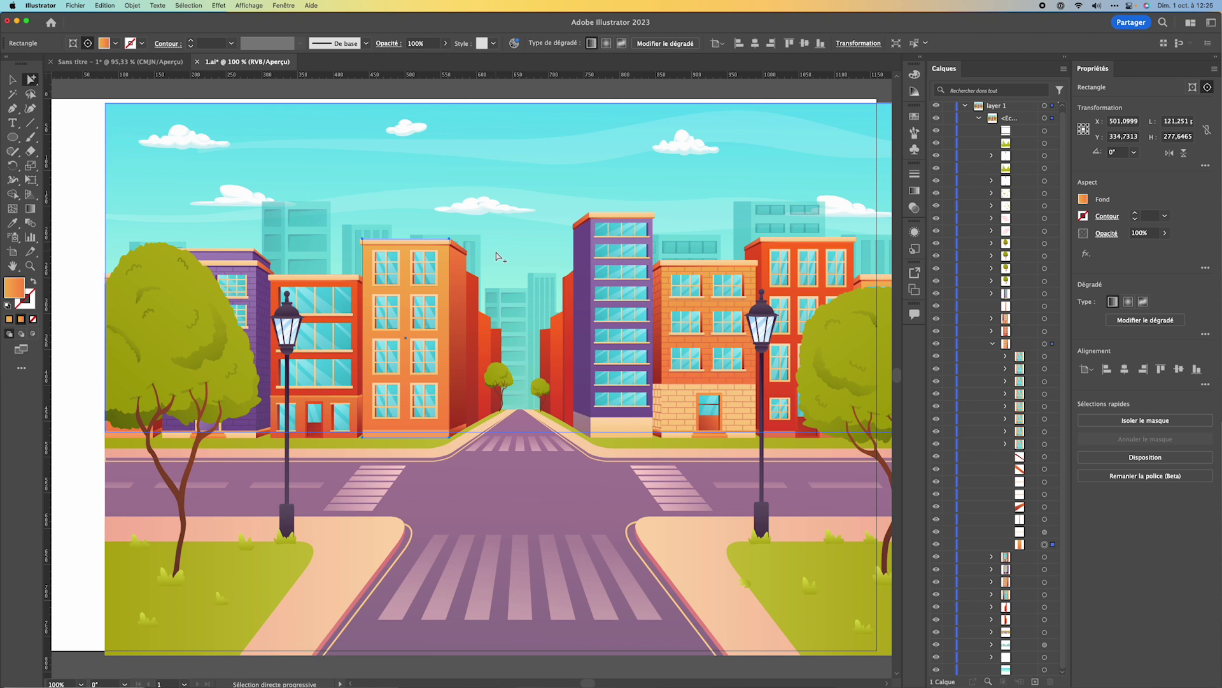
left_click(459, 302)
left_click(446, 304)
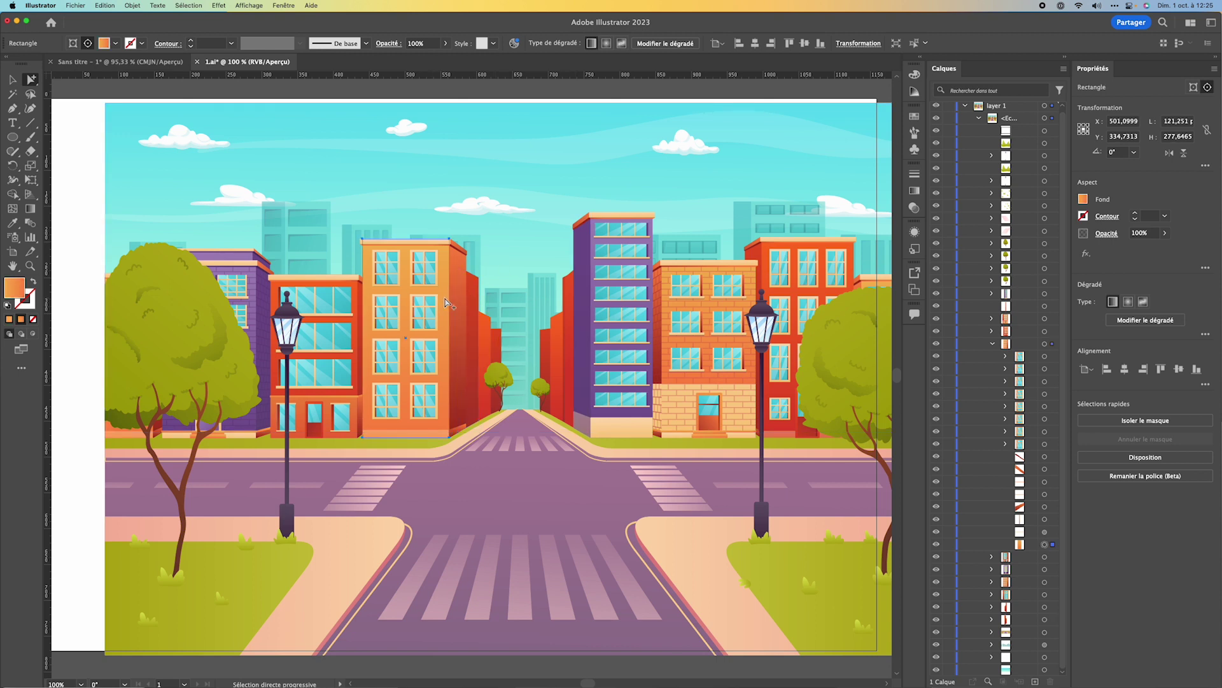
key("super")
key("super+2")
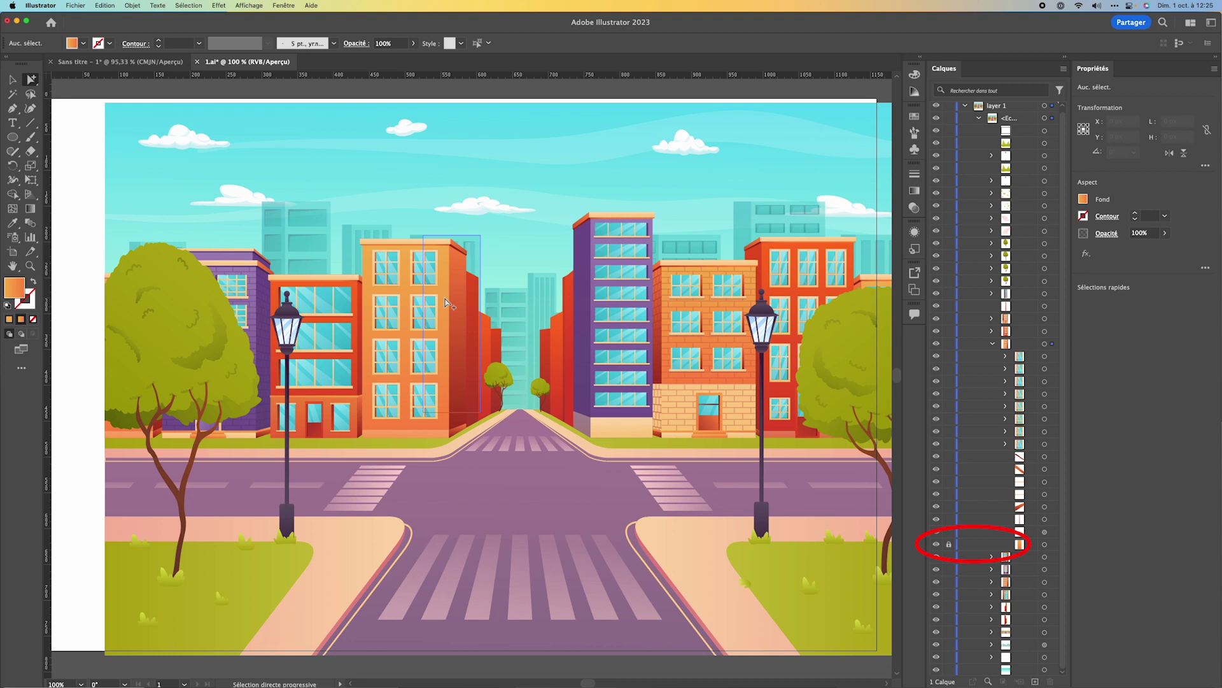
key("super")
key("super+alt+2")
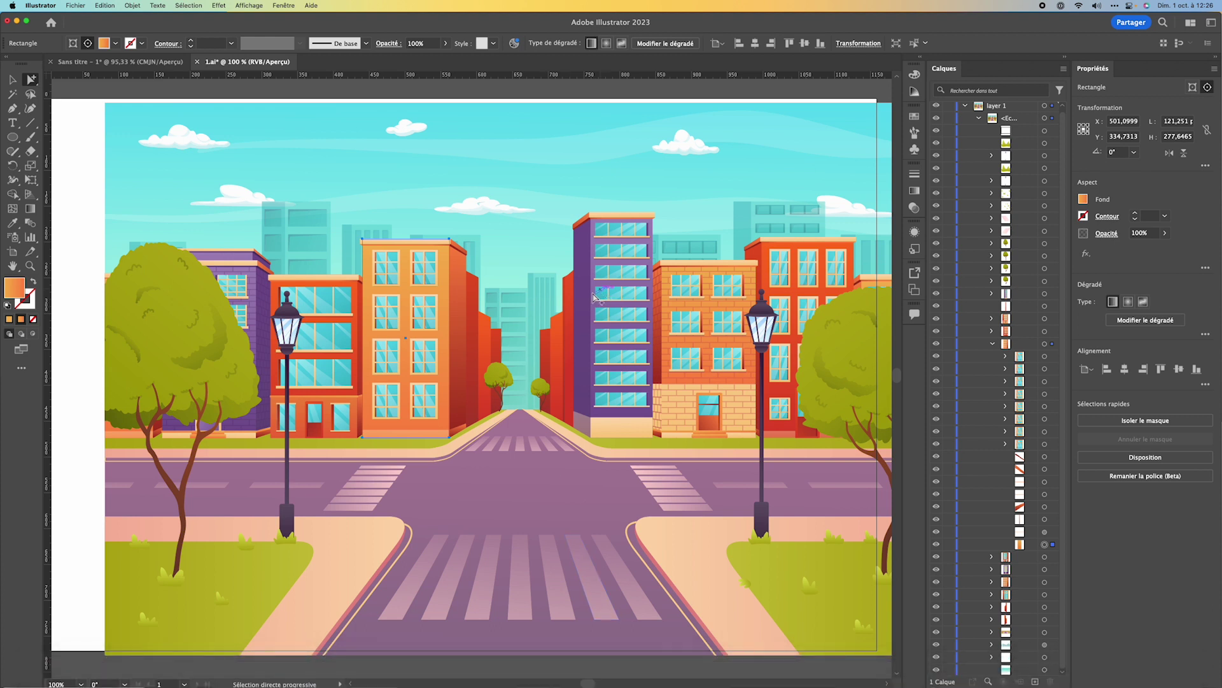
- Enable 'Sélectionner et déverrouiller des objets sur le canevas' in the selection preferences
left_click(40, 7)
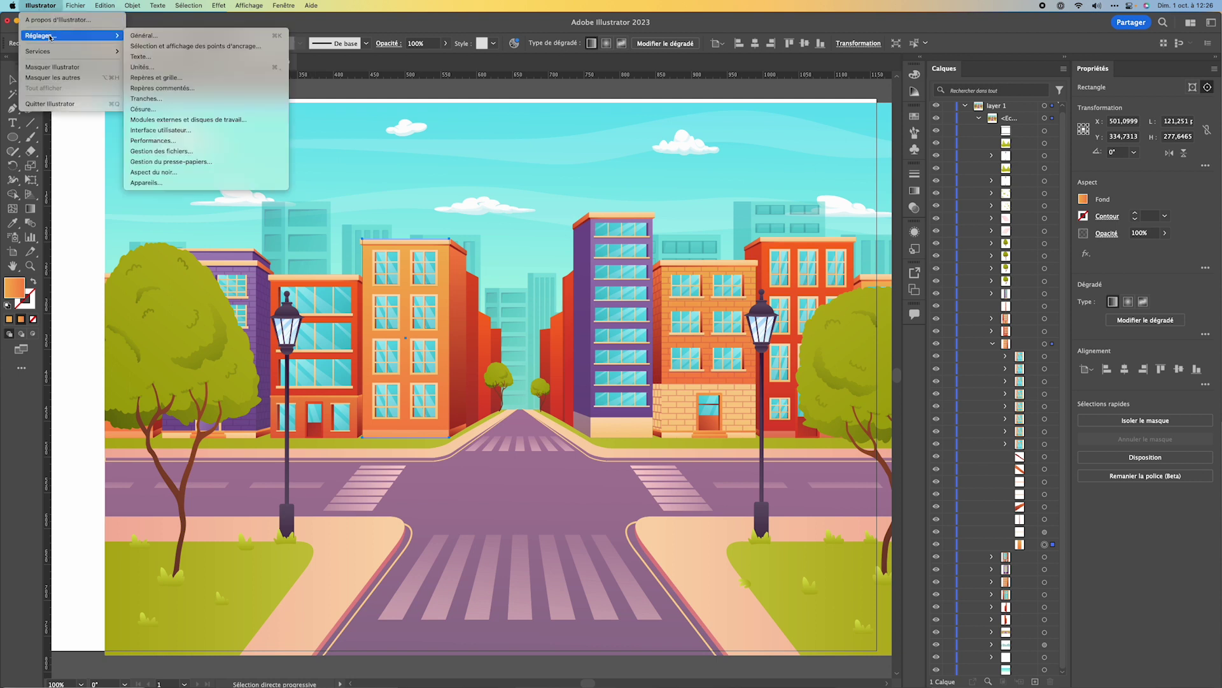
left_click(184, 47)
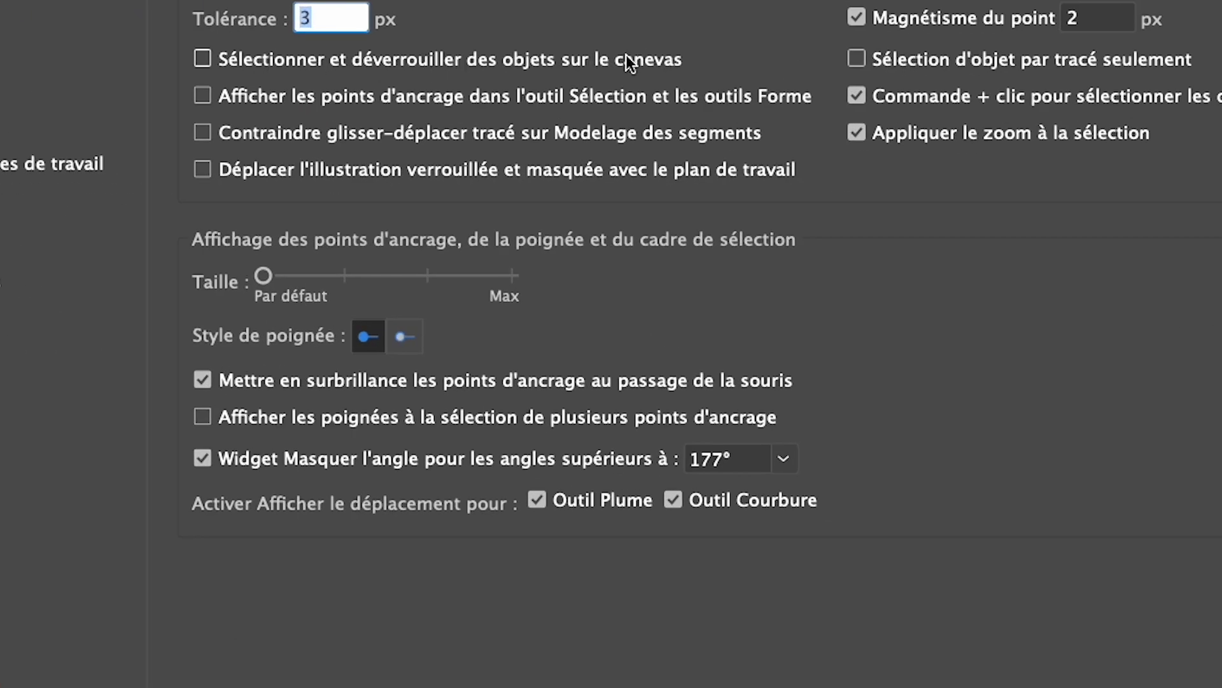
left_click(202, 59)
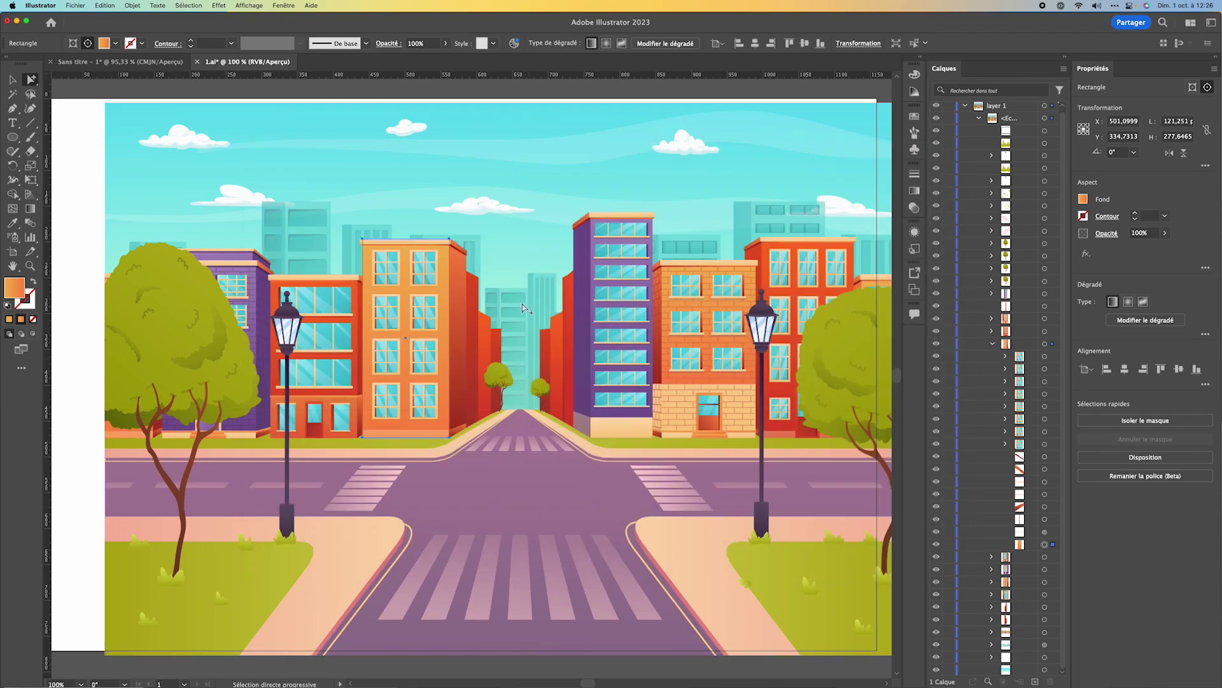
- Select a teal window, then the orange building rectangle and the whole building
left_click(521, 299)
left_click(444, 310)
left_click(443, 311)
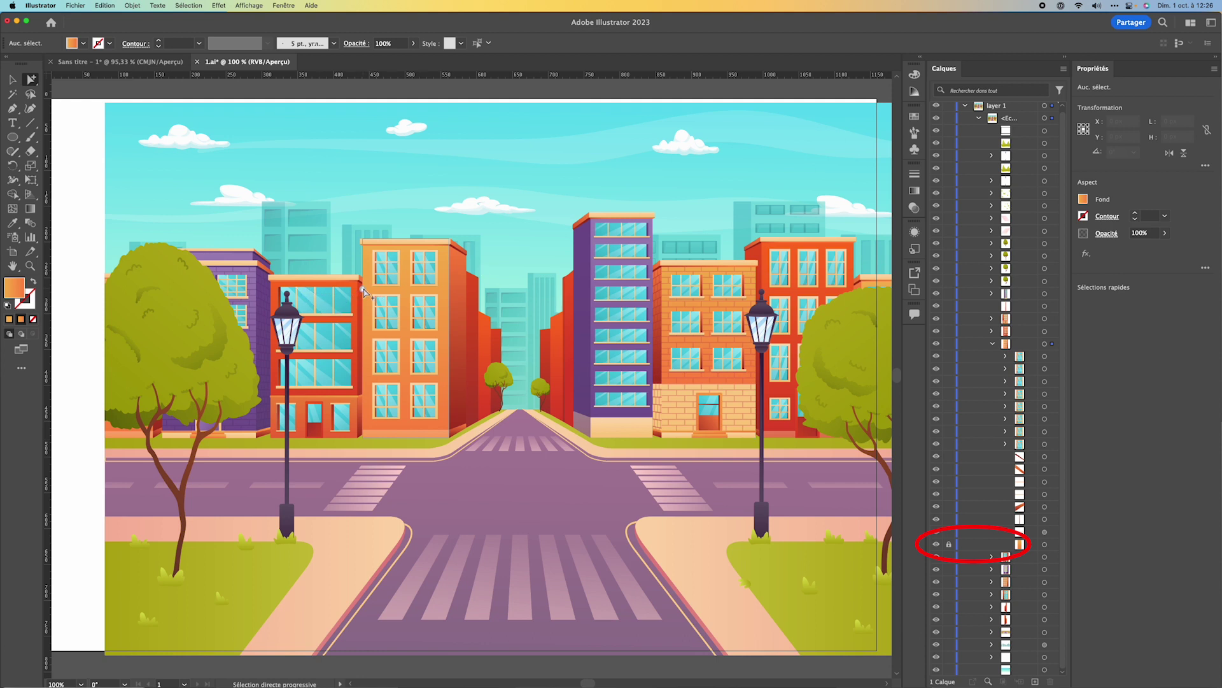
- Unlock all, select the whole orange building group, and lock it with Cmd+2
key("super+alt+2")
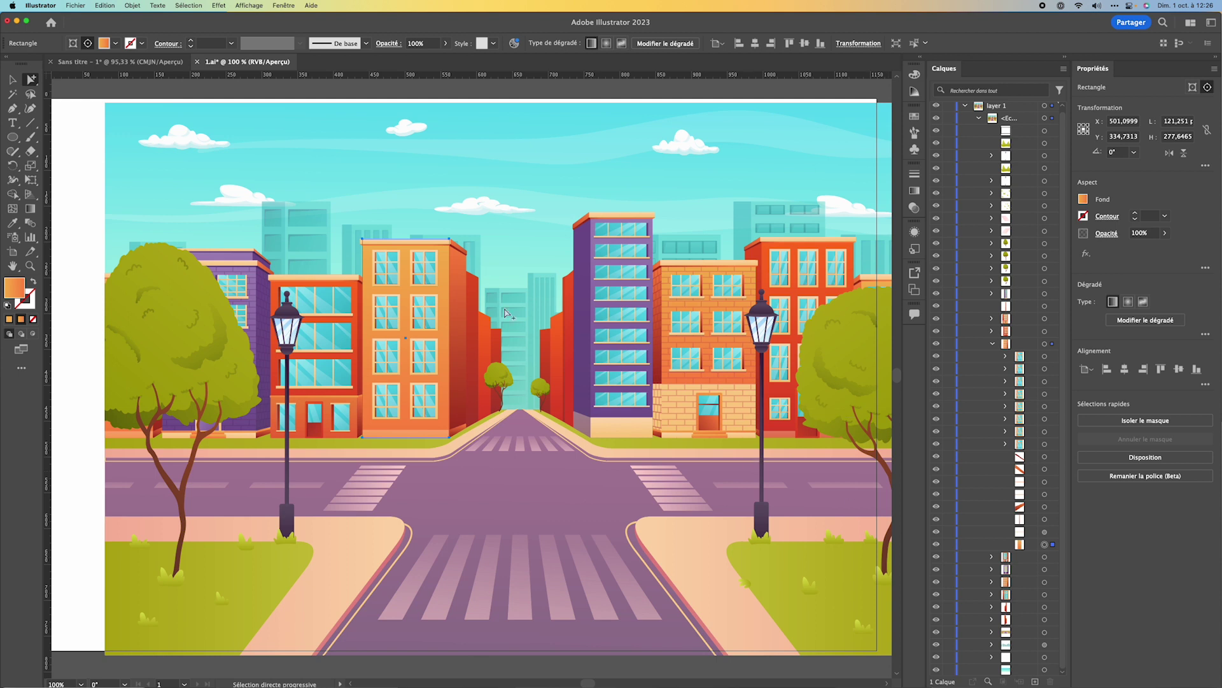
left_click(445, 291)
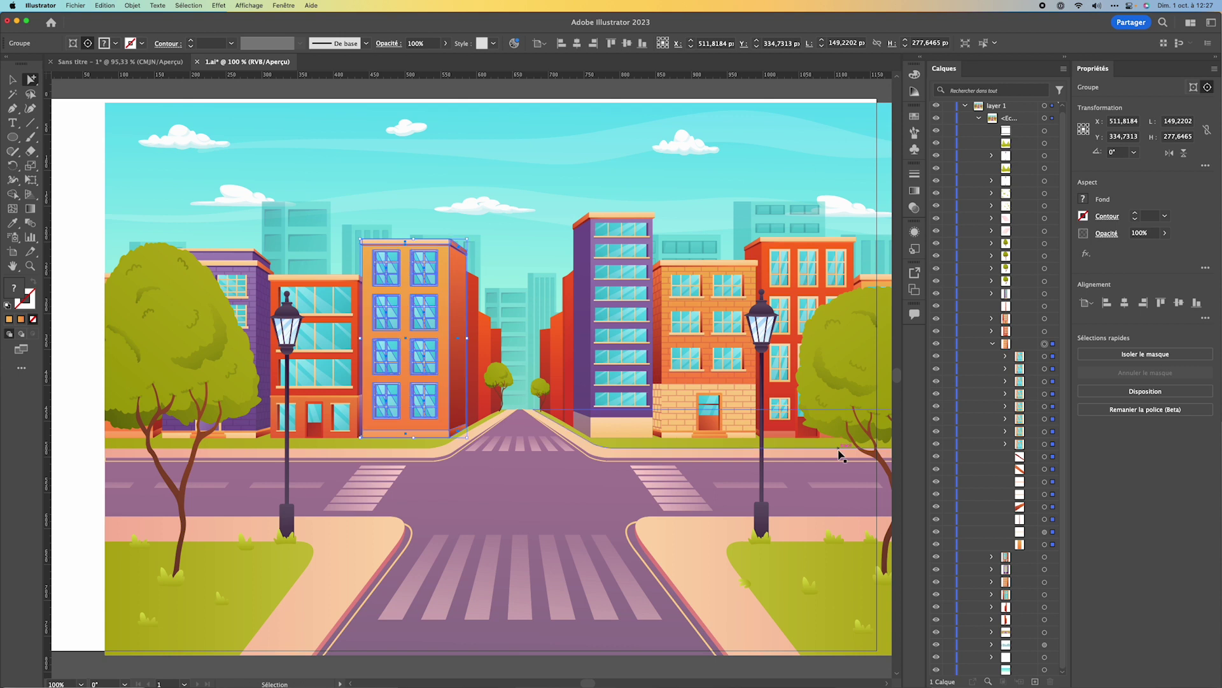
key("super+2")
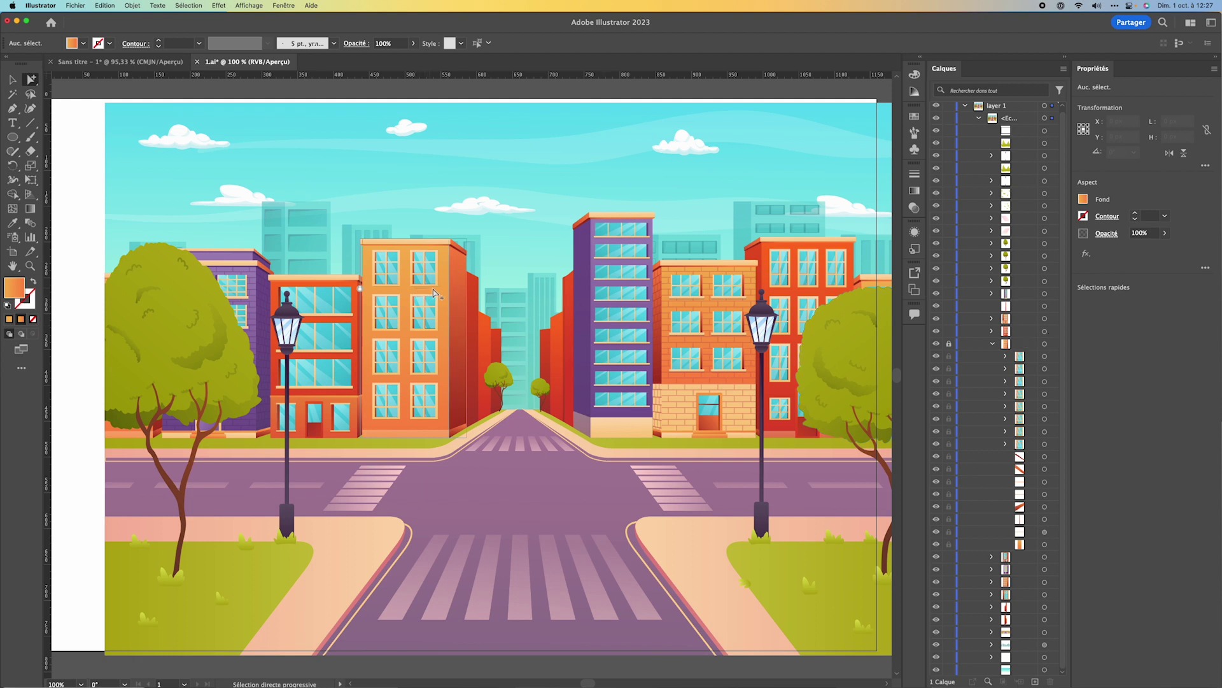
- Try selecting the locked building and its clipping group, then deselect everything
left_click(438, 293)
left_click(406, 295, "shift")
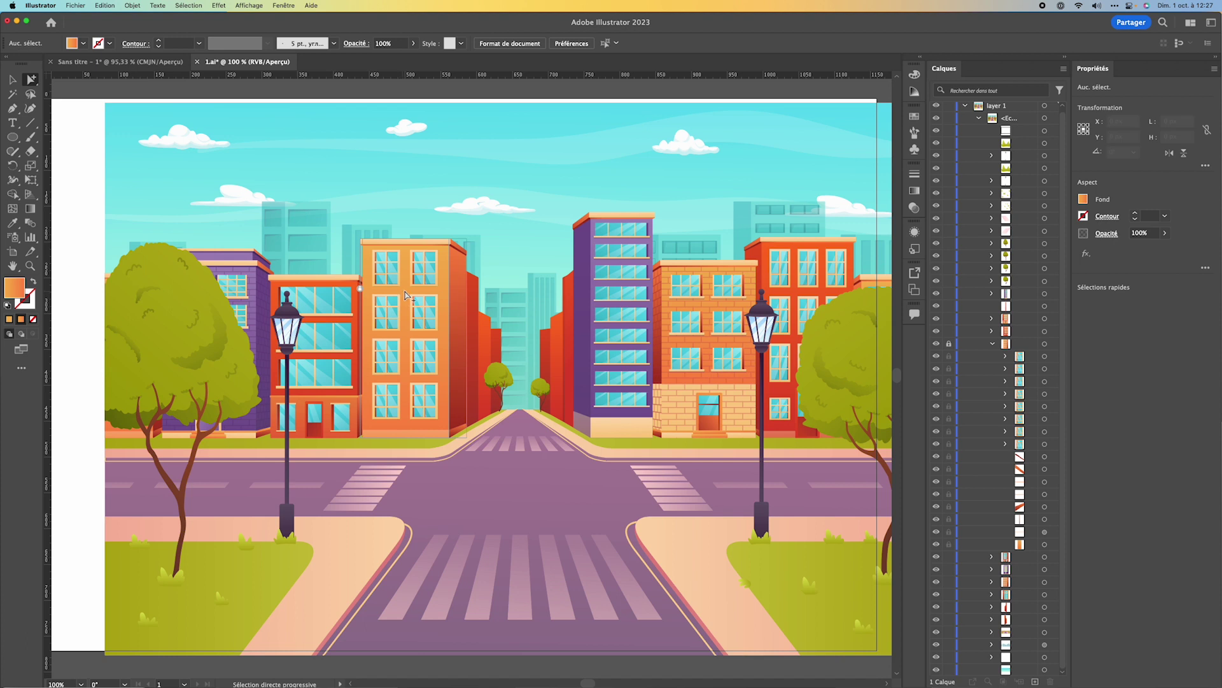
left_click(366, 294)
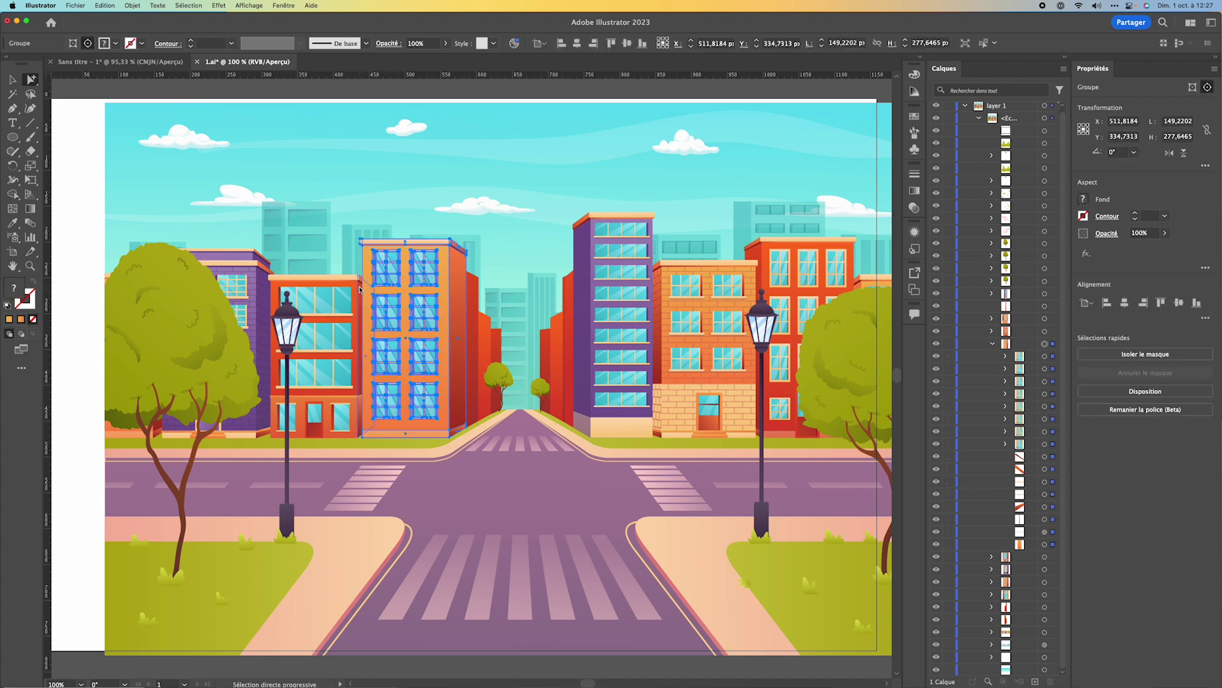
left_click(443, 309)
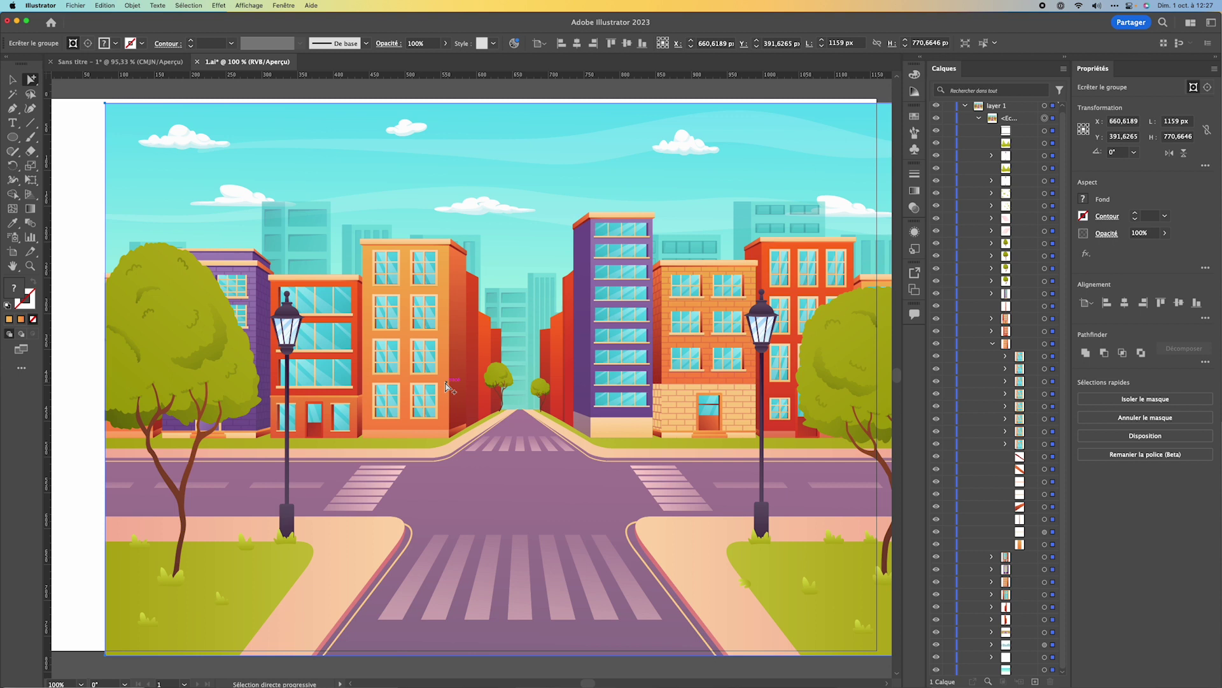
left_click(92, 290)
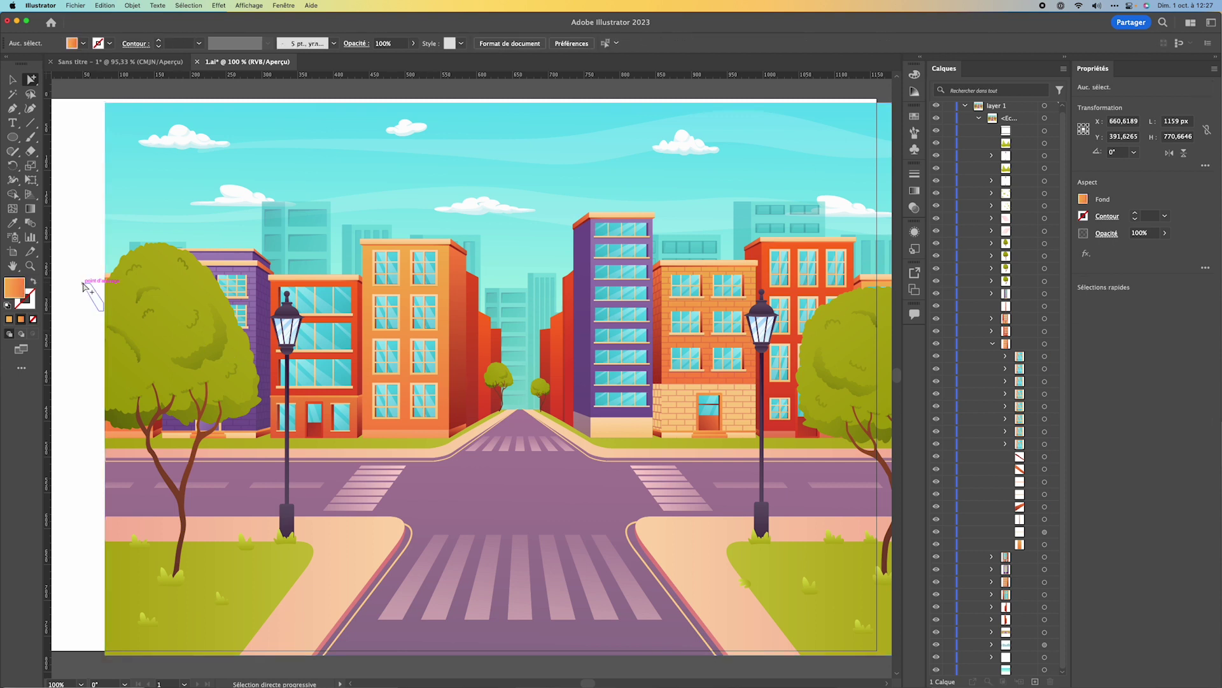
- Select the building rectangle, lock it with Cmd+2, then unlock all with Cmd+Option+2
left_click(442, 316)
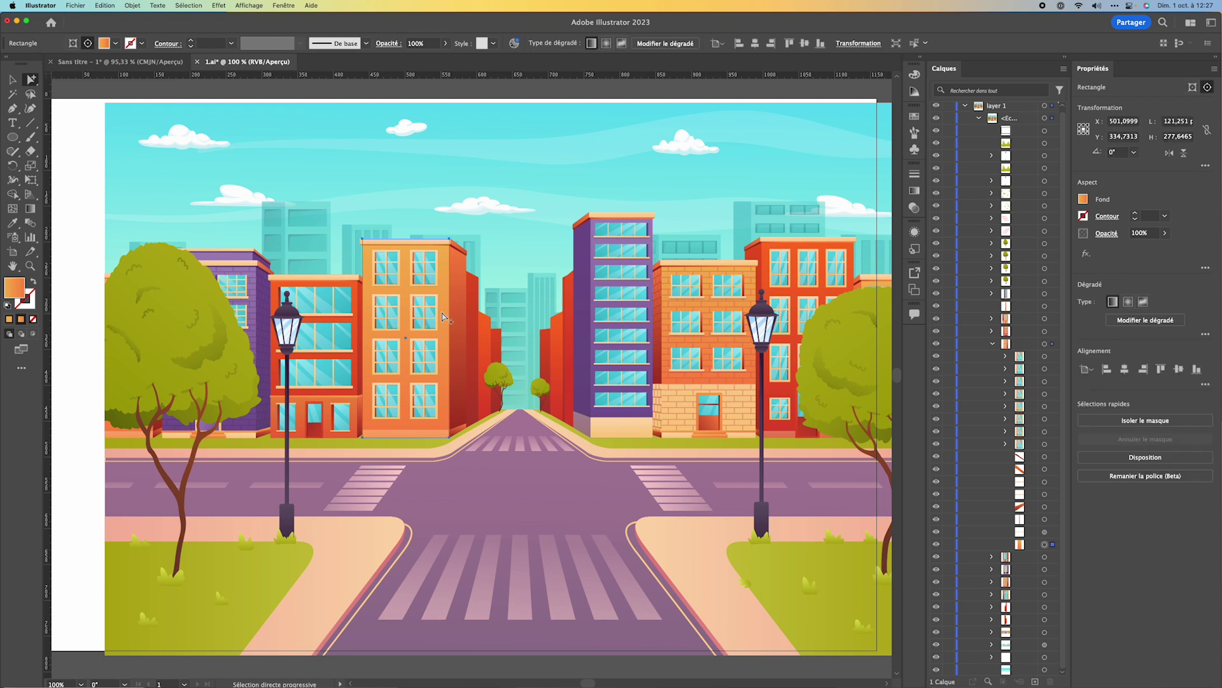
key("super")
key("super+2")
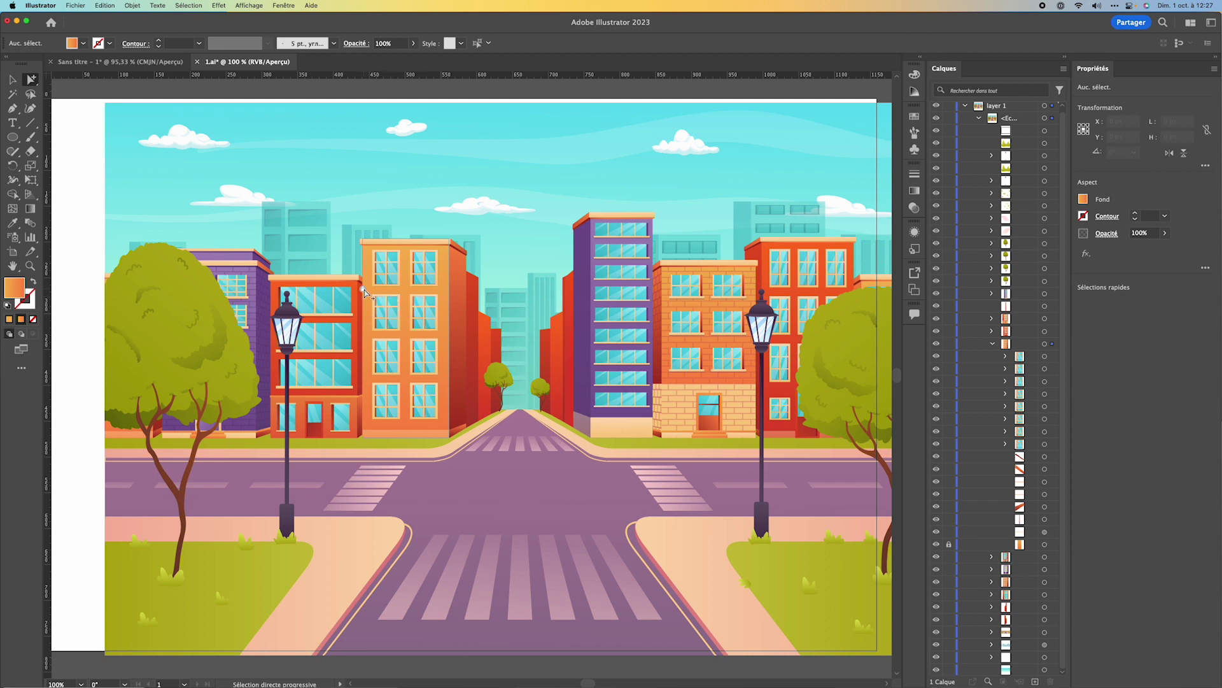
key("super+alt+2")
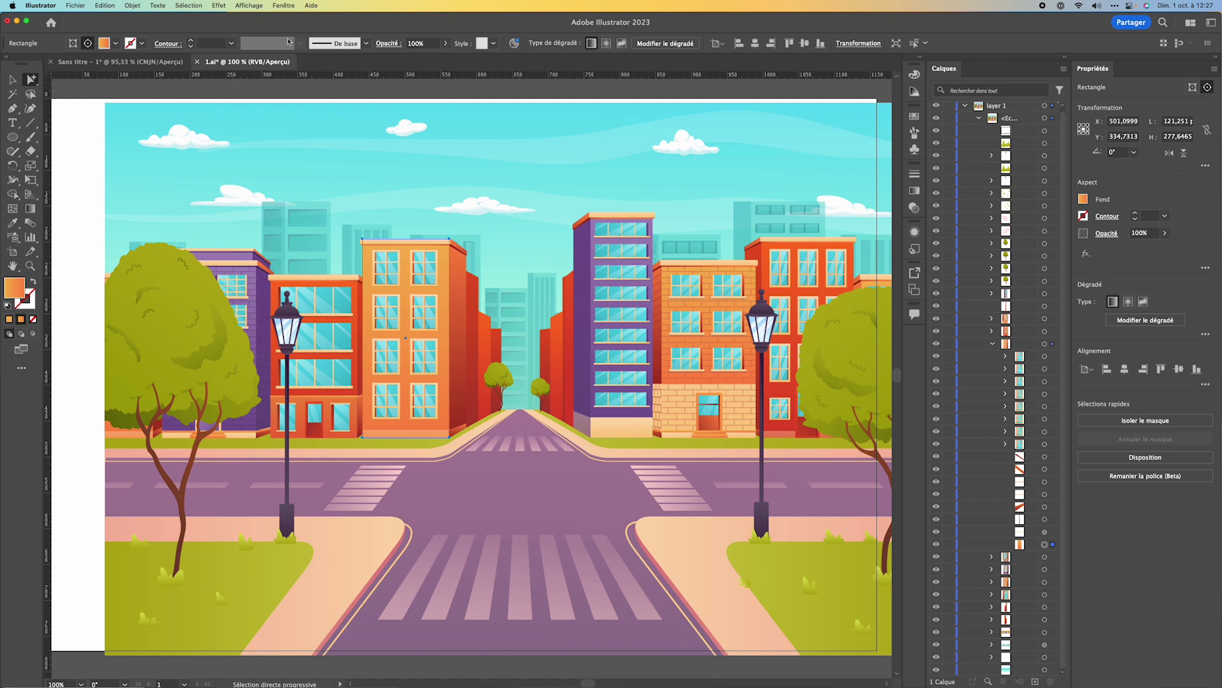
left_click(132, 7)
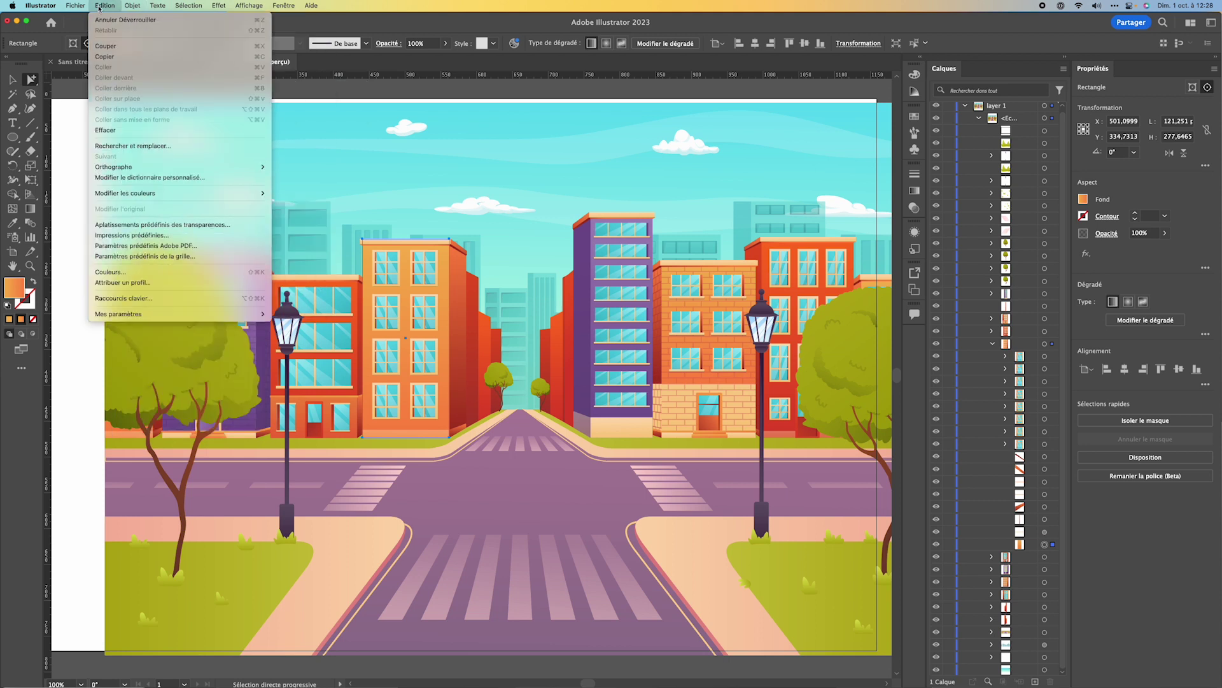
left_click(153, 299)
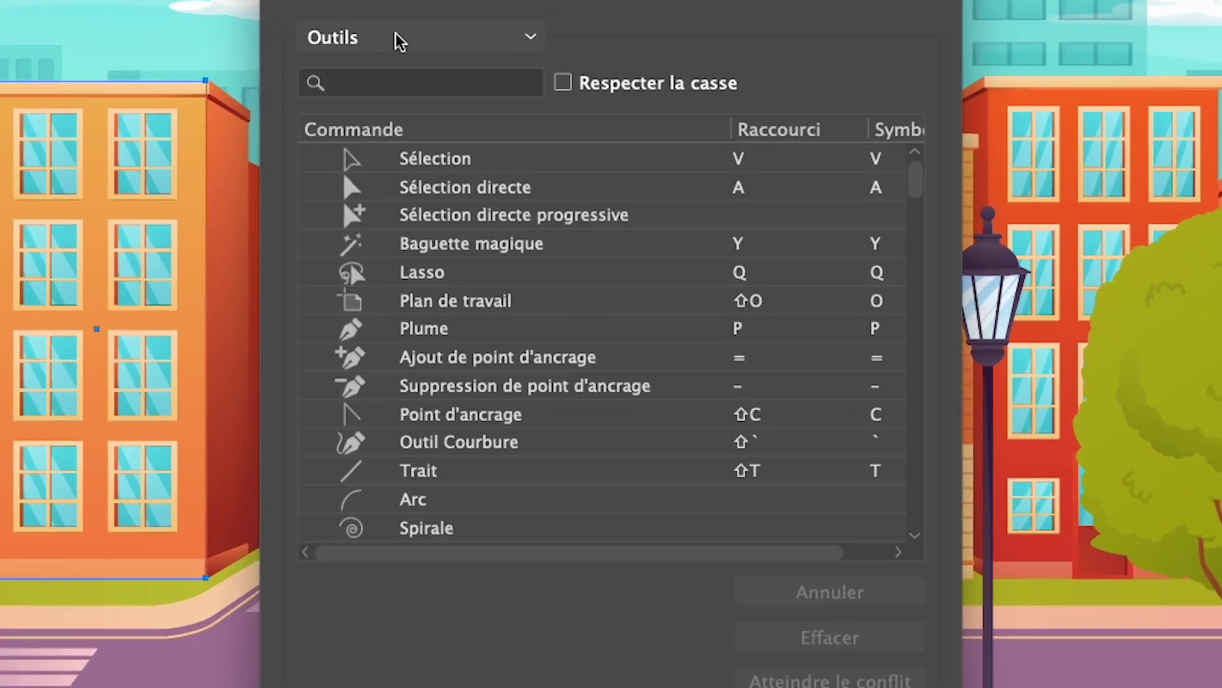
left_click(526, 224)
left_click(386, 64)
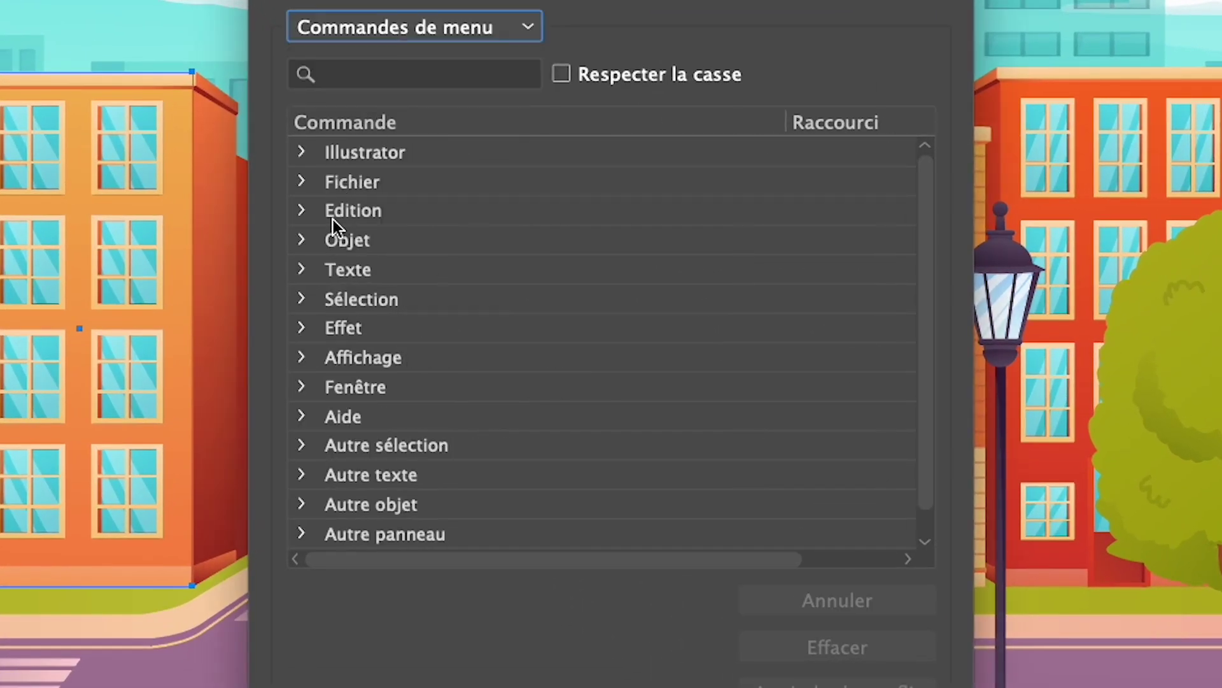
left_click(302, 240)
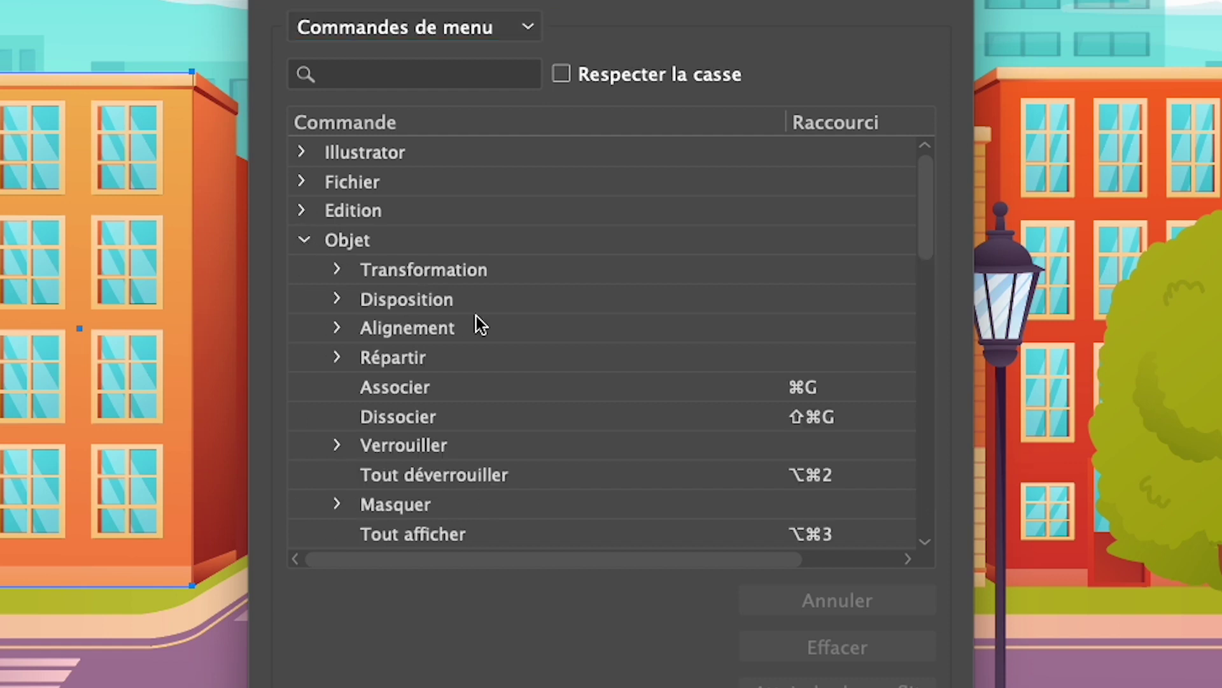
scroll(439, 394, "down", 1)
scroll(446, 420, "down", 1)
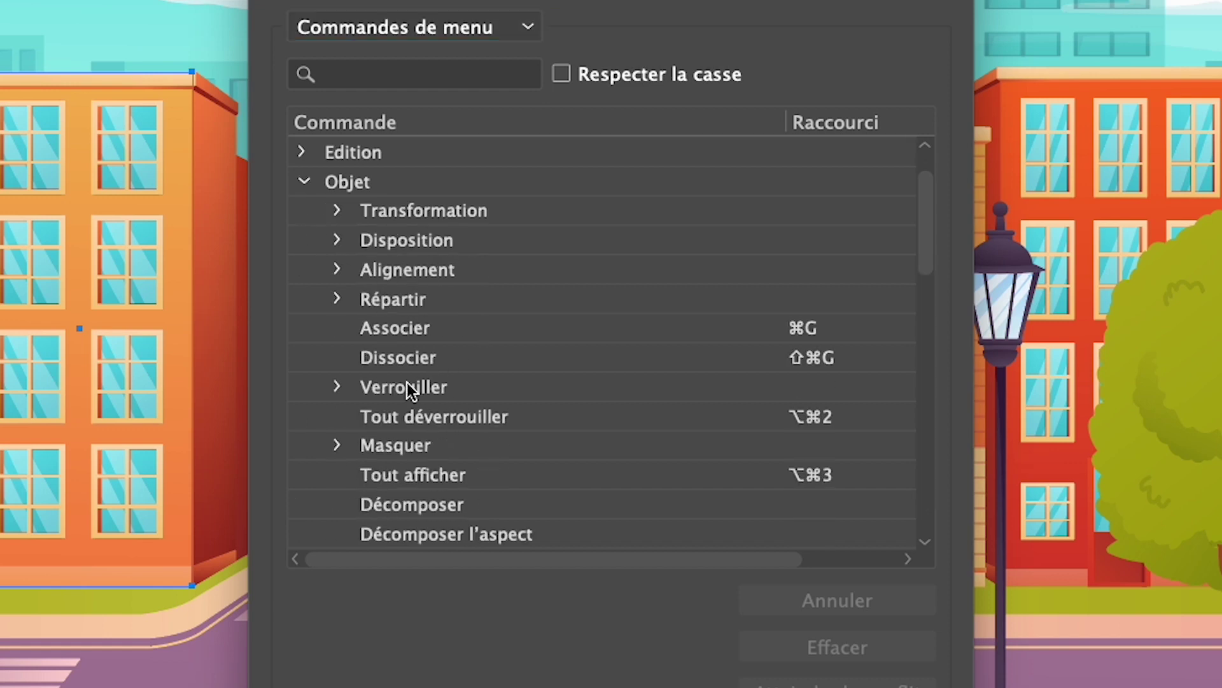
left_click(385, 385)
left_click(336, 386)
scroll(480, 422, "down", 2)
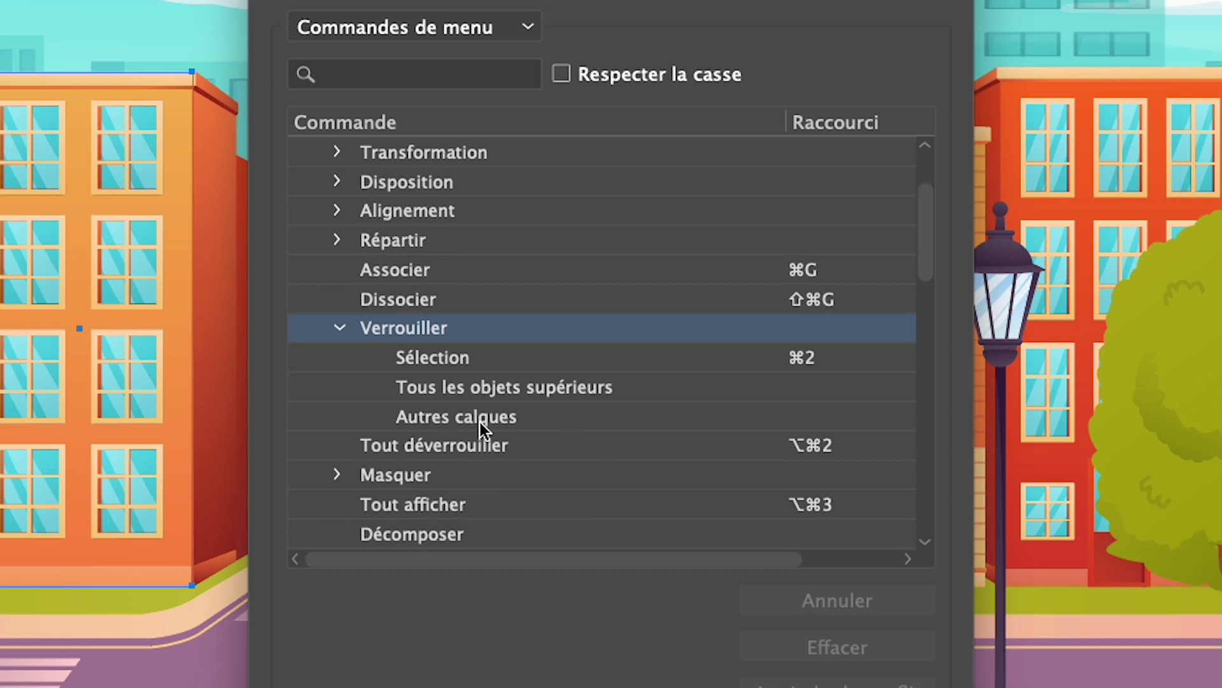
scroll(480, 423, "down", 2)
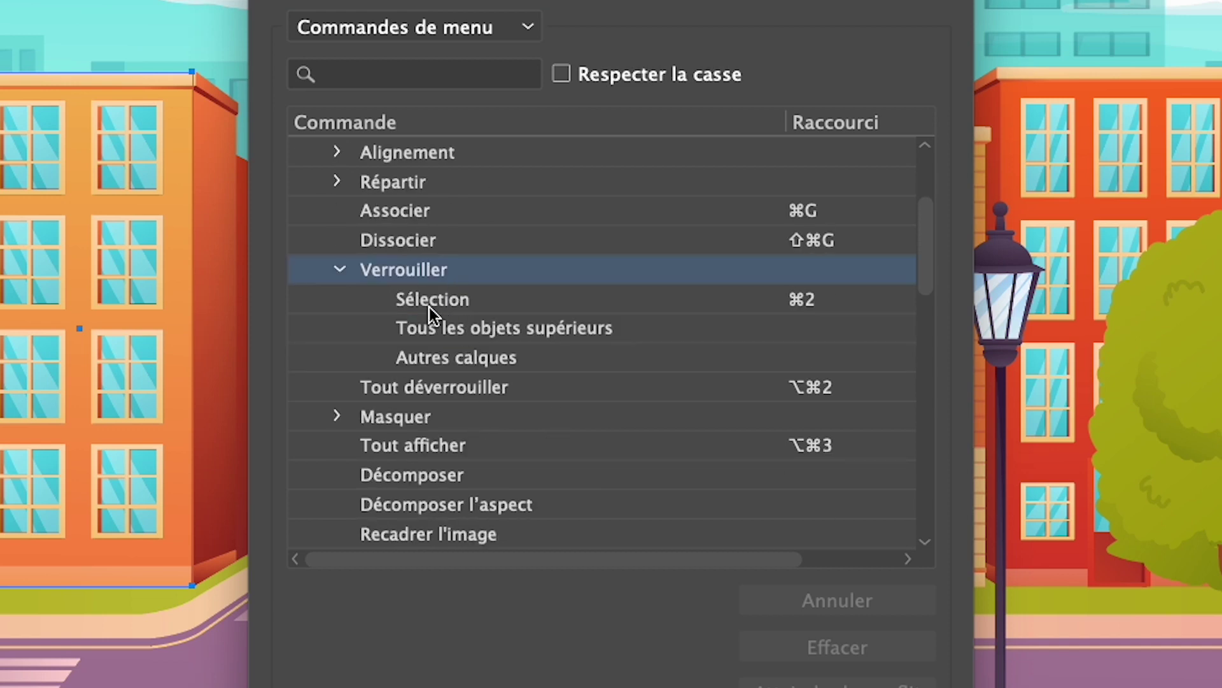
left_click(806, 300)
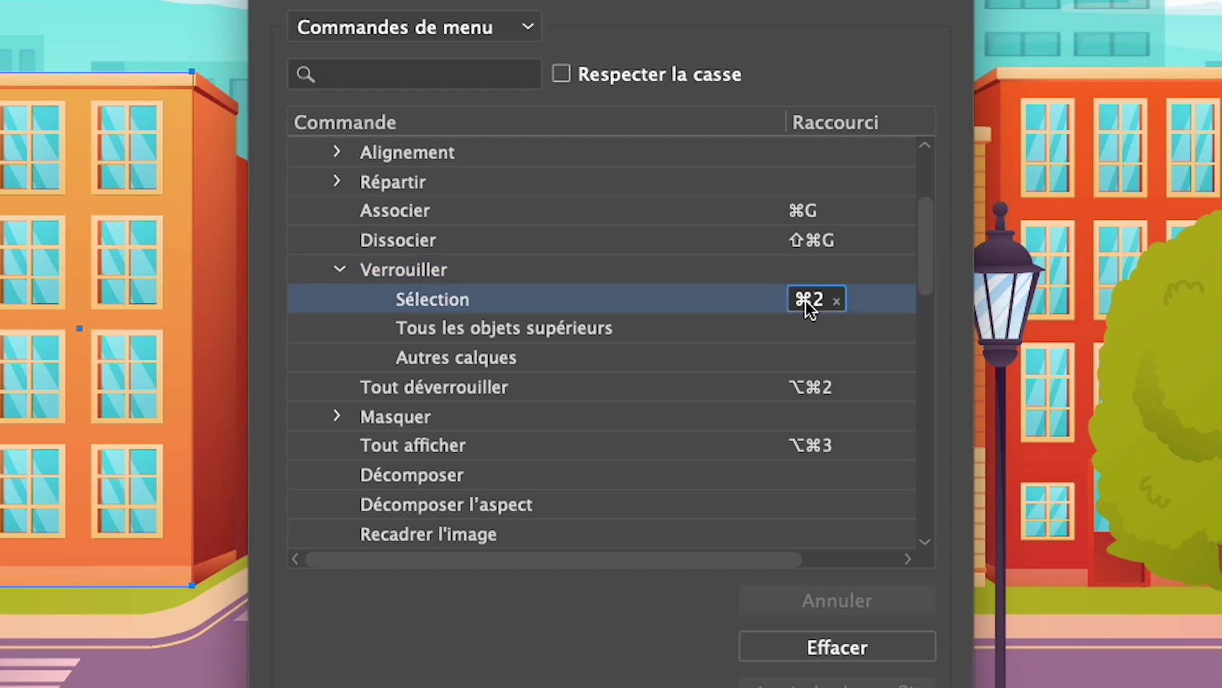
key("Return")
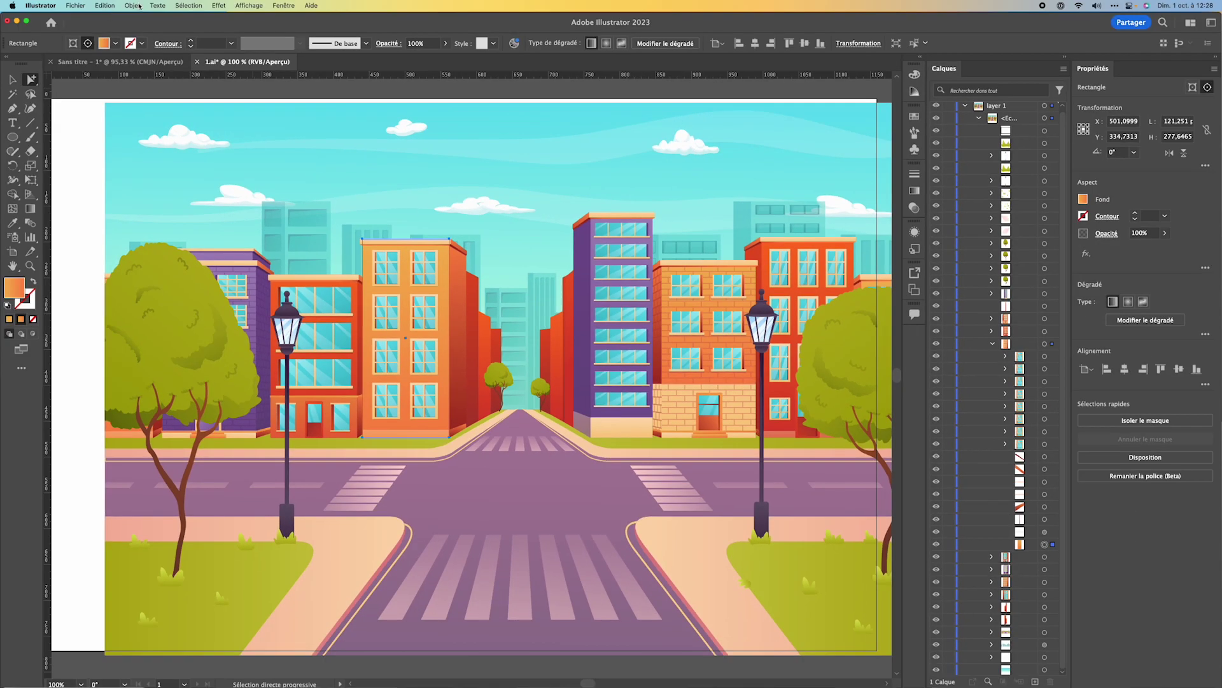
- Open the Objet menu to reach the Verrouiller > Sélection command
left_click(132, 6)
mouse_move(139, 88)
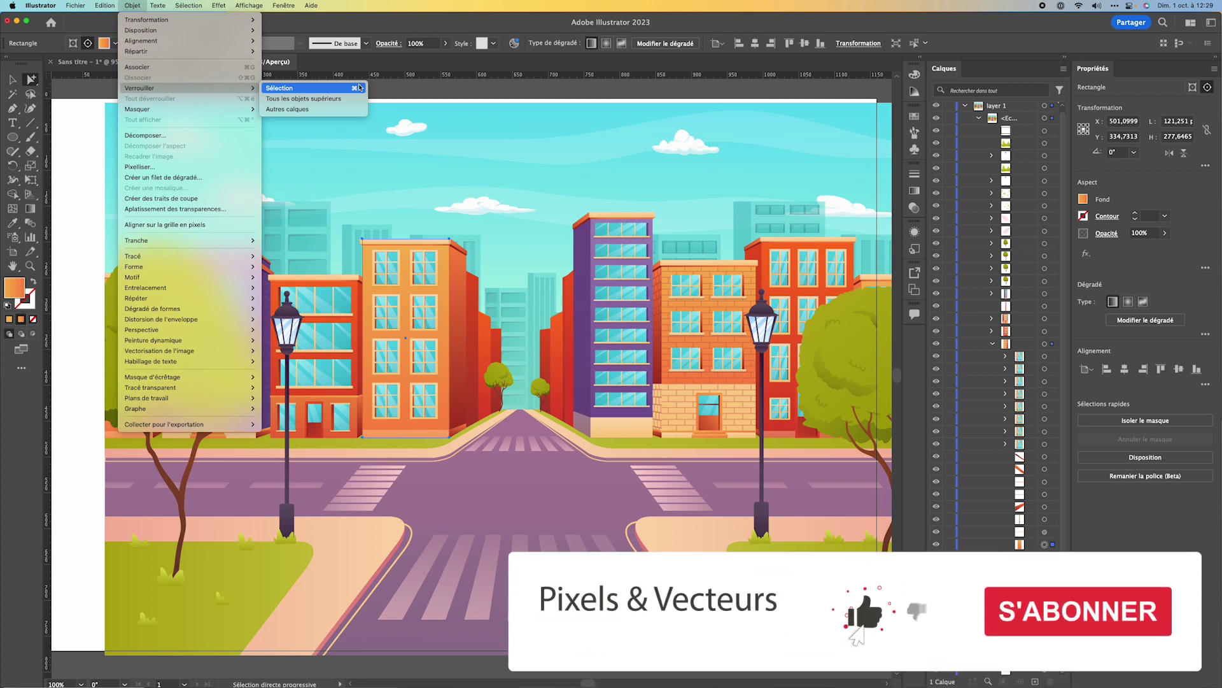
- Dismiss the Verrouiller submenu on the canvas without locking anything
left_click(479, 96)
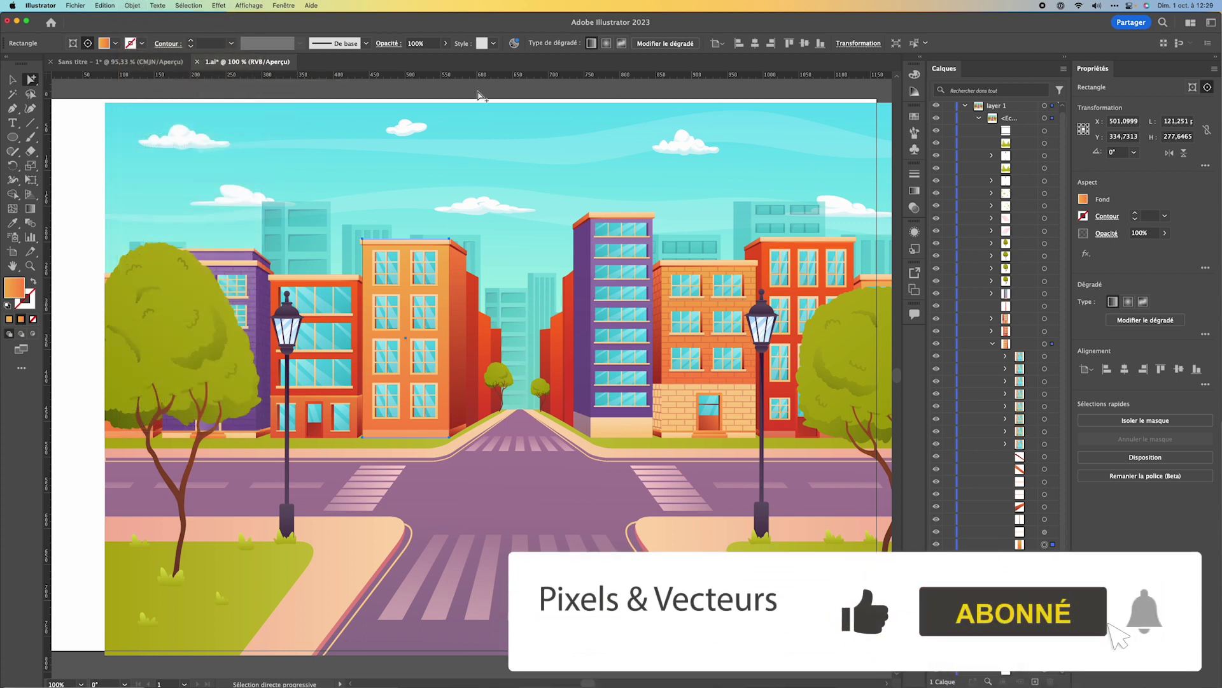